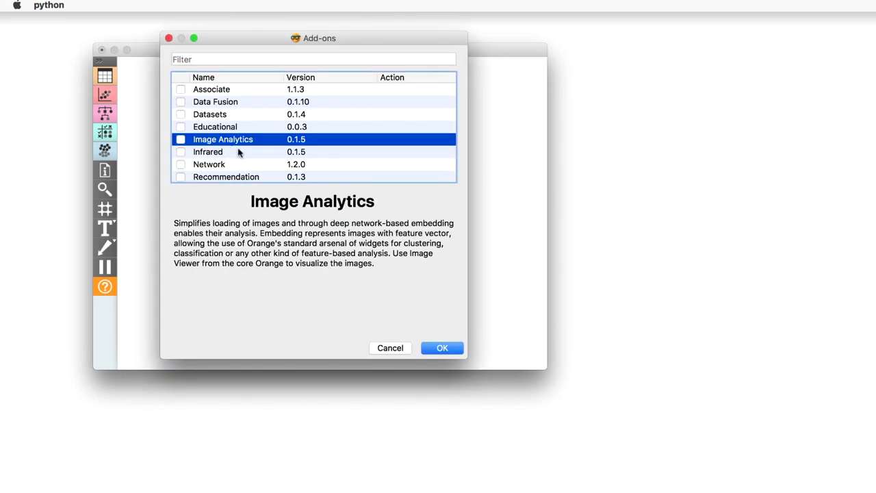
Step: Tick Image Analytics in the add-ons list and install it
left_click(181, 140)
left_click(436, 349)
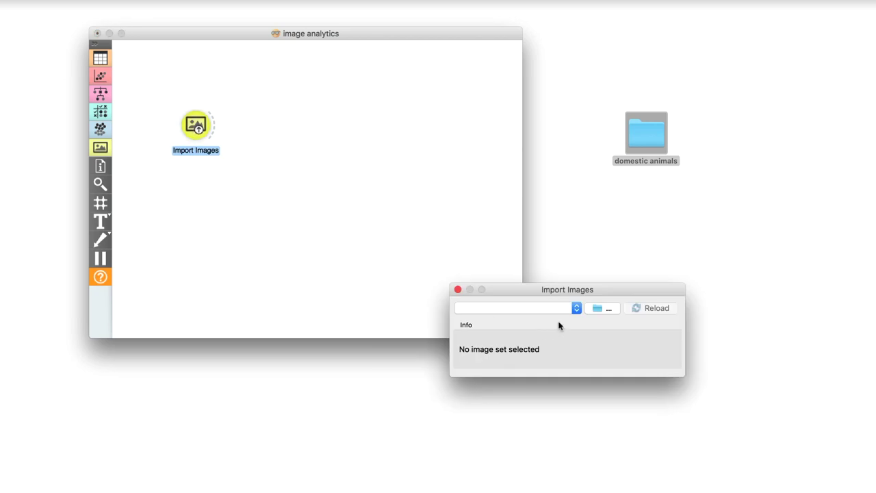
Step: Set Import Images to load the Desktop 'domestic animals' folder
left_click(606, 309)
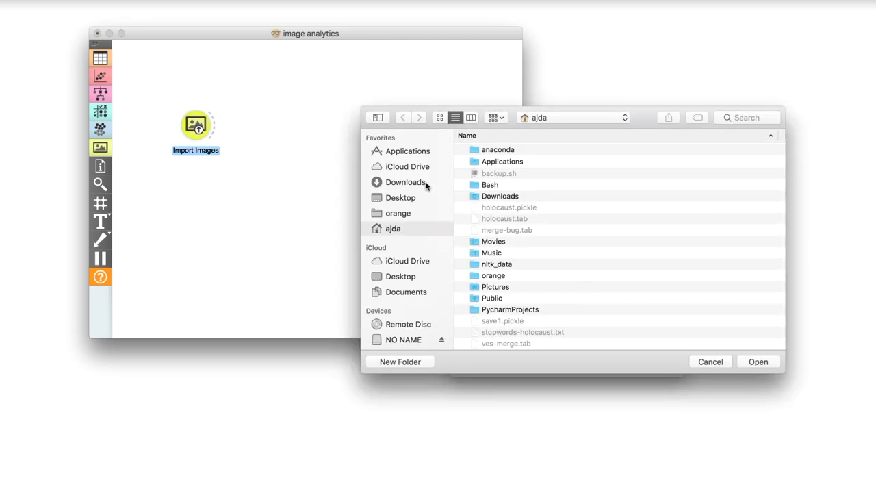
left_click(401, 198)
left_click(501, 149)
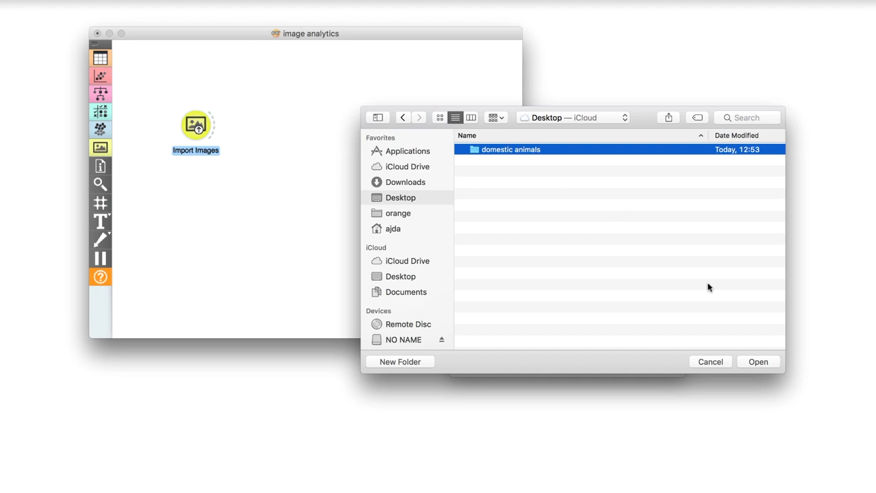
left_click(758, 362)
left_click(458, 290)
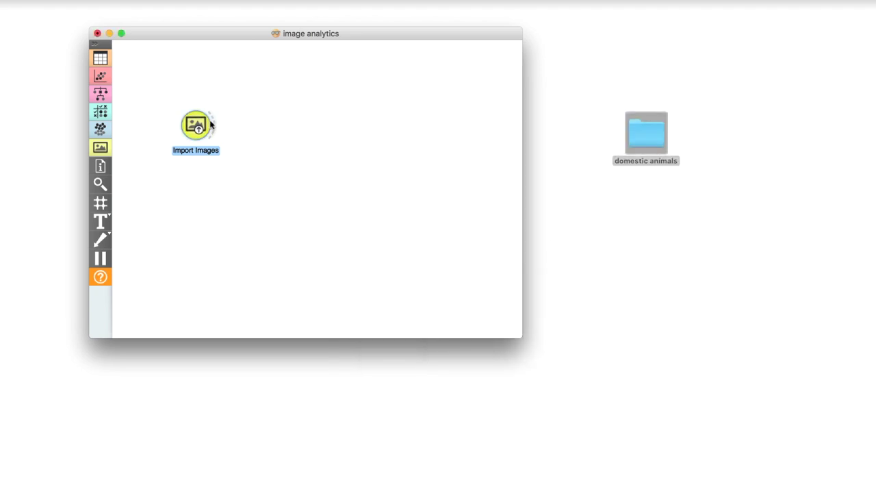
Step: Connect an Image Viewer to Import Images and widen it to preview the 19 animal thumbnails
left_click_drag(211, 123, 303, 130)
type("ima")
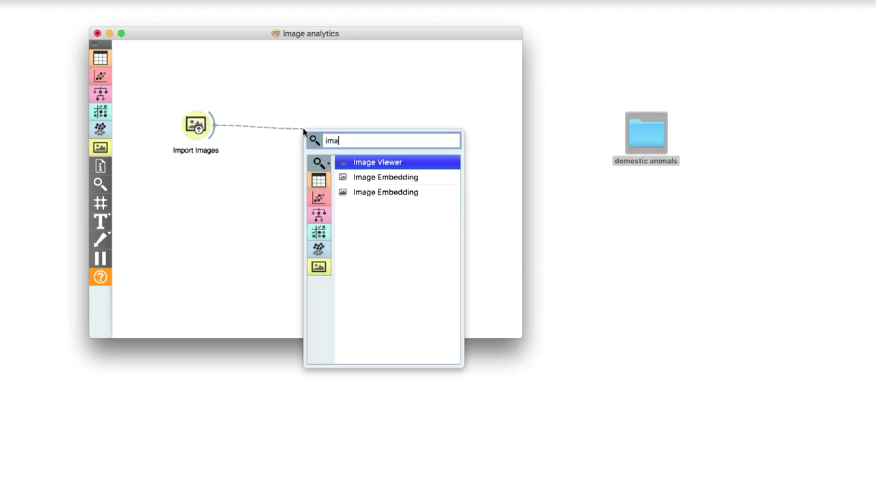
key("Return")
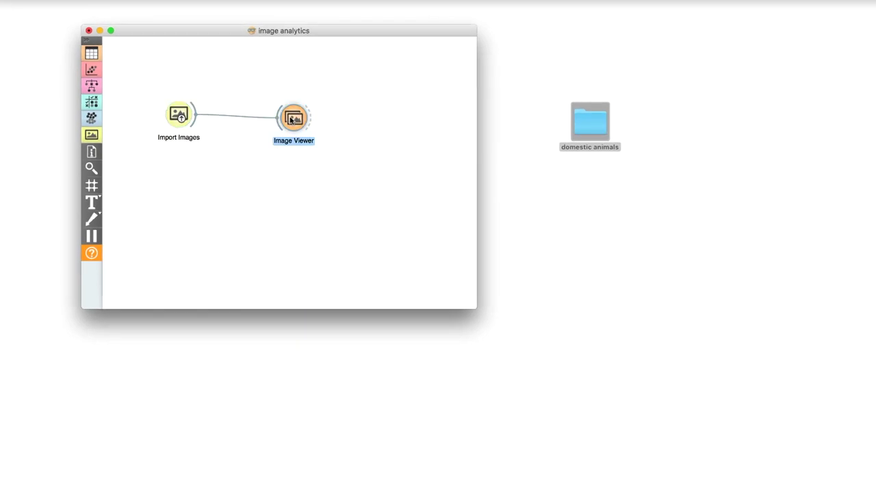
double_click(292, 120)
left_click(582, 158)
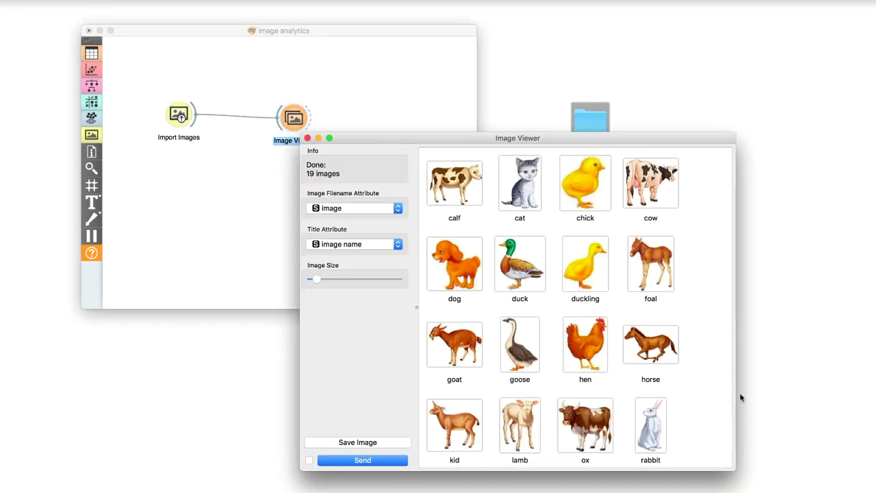
left_click_drag(734, 465, 767, 469)
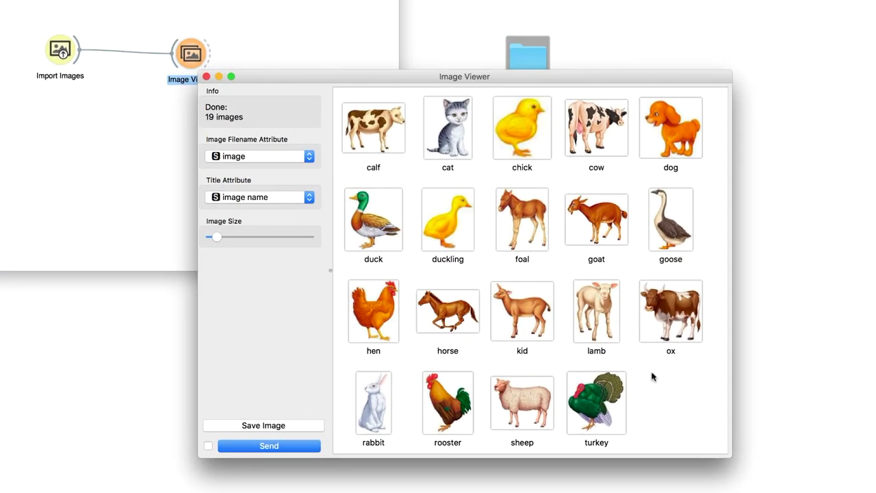
Step: Add a Data Table after Import Images and open it to see each image's size, width and height
left_click(206, 76)
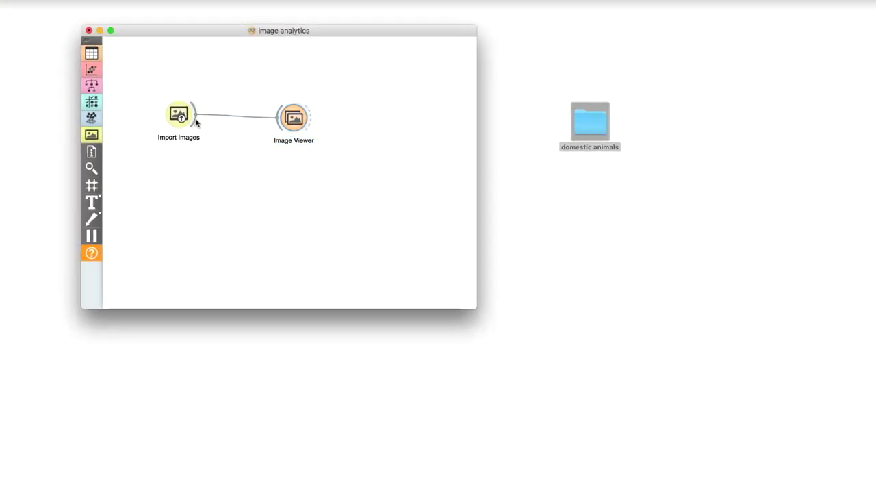
left_click_drag(182, 109, 260, 174)
type("data")
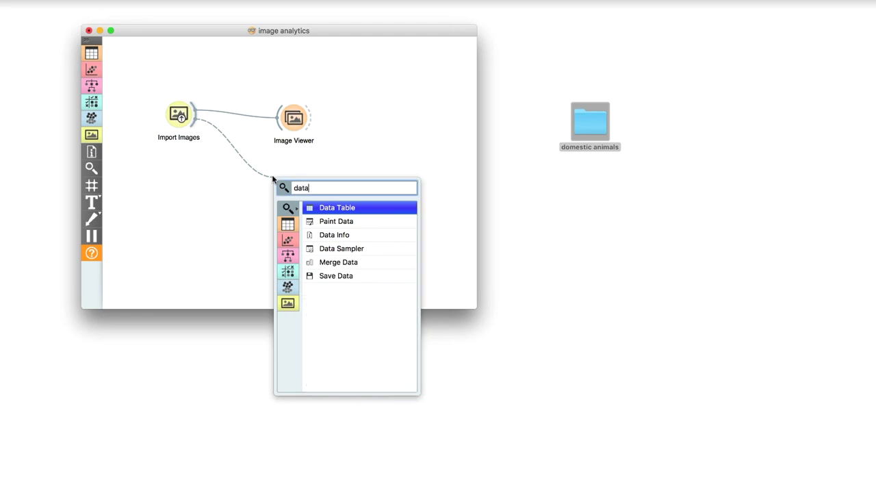
key("Return")
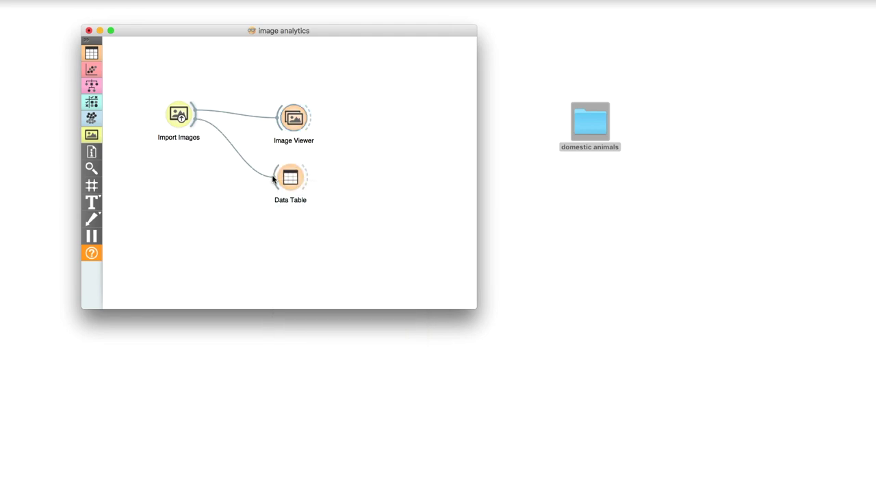
double_click(284, 178)
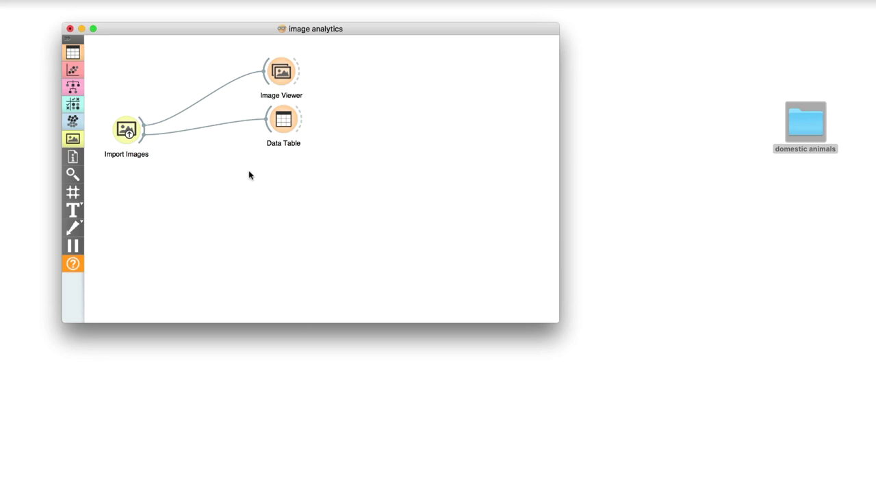
Step: Add an Image Embedding widget fed by Import Images and review its settings
left_click_drag(141, 137, 248, 175)
type("image")
key("Down")
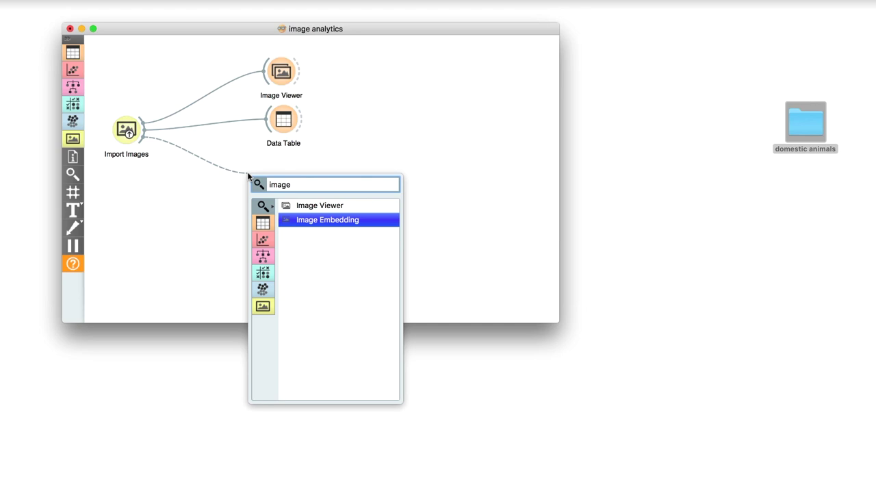
key("Return")
double_click(266, 172)
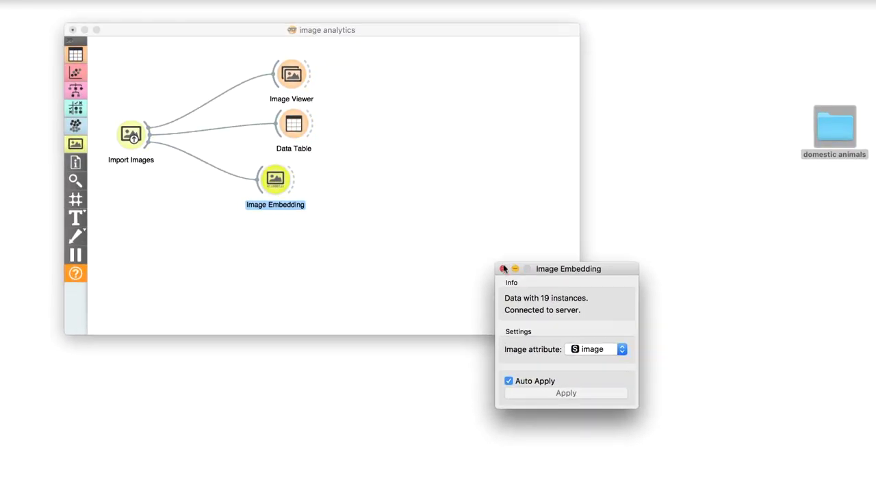
left_click(503, 269)
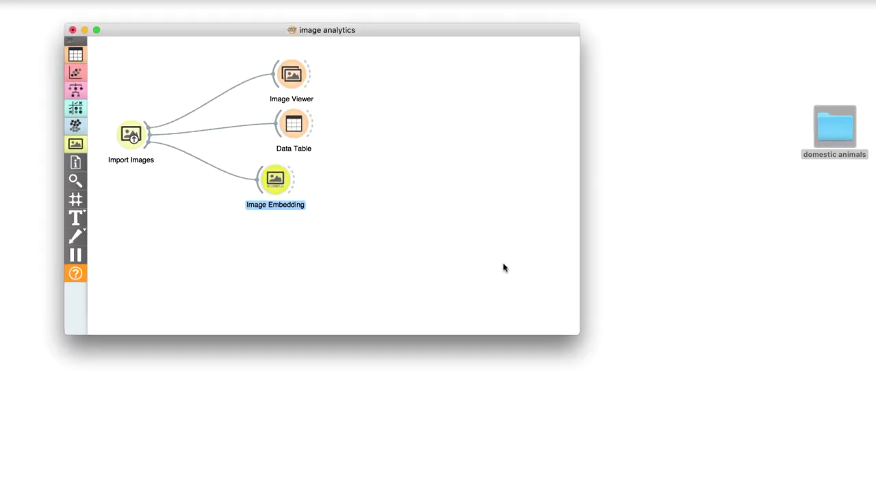
Step: Attach a Data Table to Image Embedding and scroll right through the 2048 embedding columns
left_click_drag(297, 177, 363, 157)
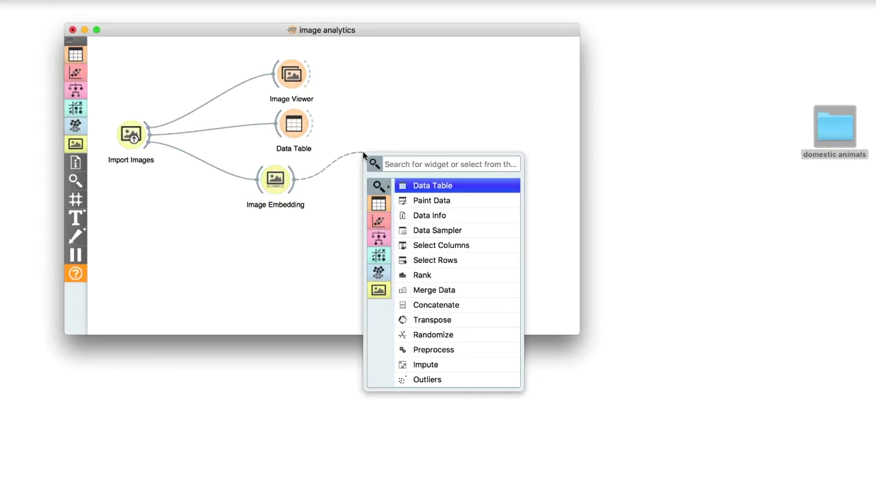
type("data")
key("Return")
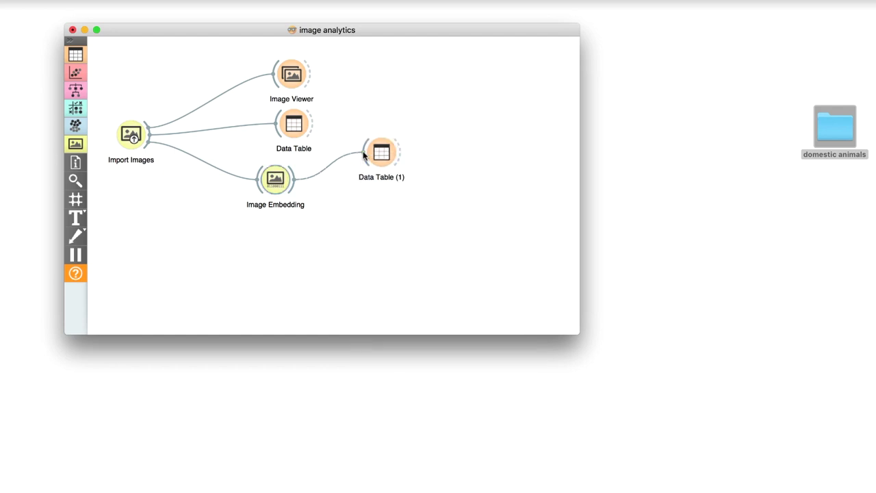
double_click(381, 153)
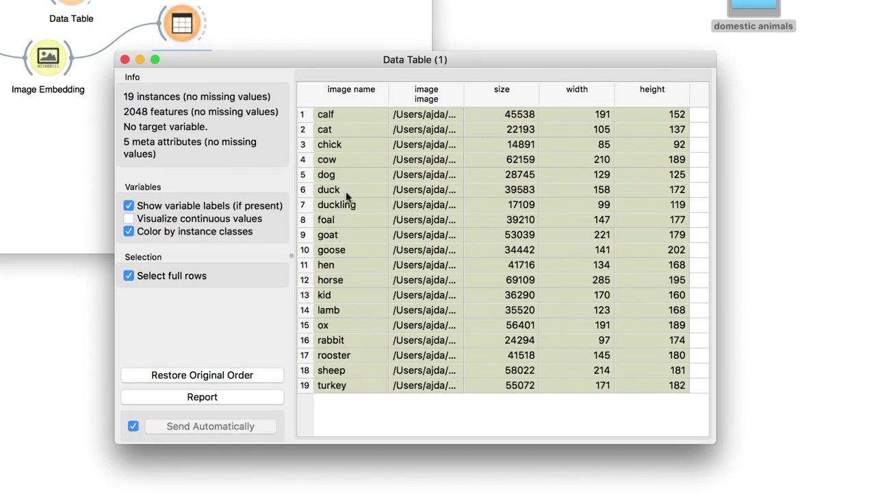
scroll(564, 200, "right", 10)
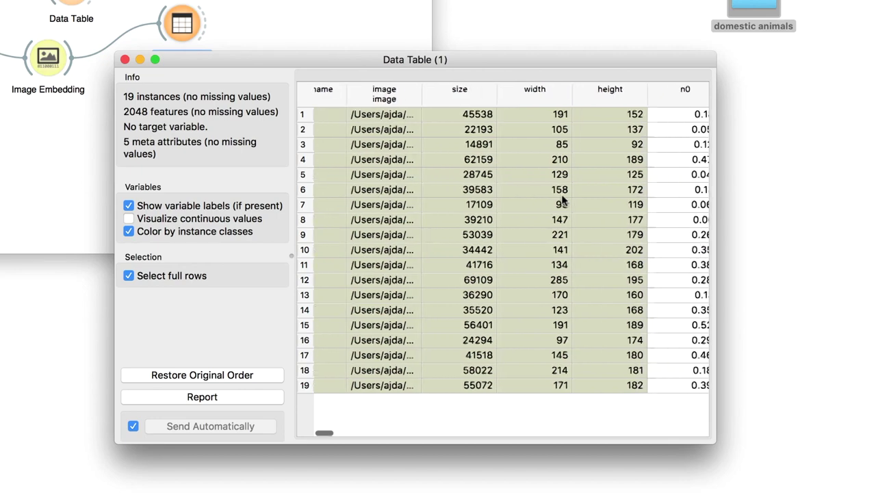
scroll(560, 198, "right", 4)
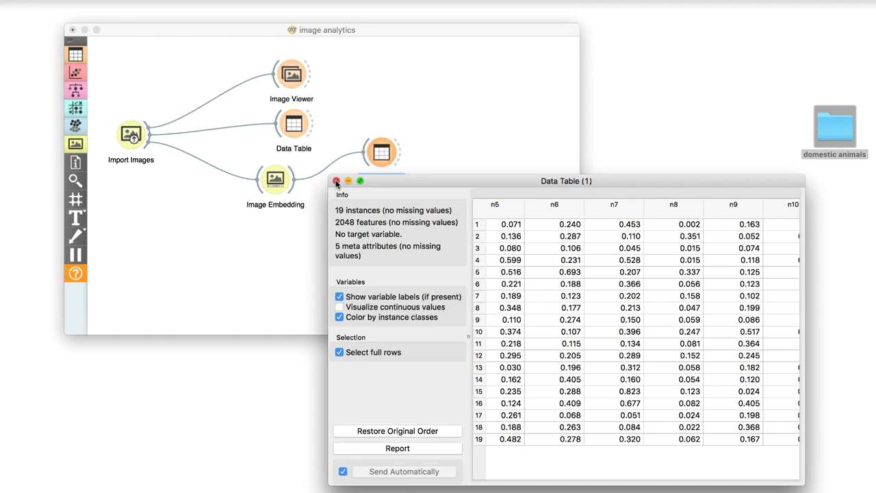
Step: Add a Distances widget fed by Image Embedding
left_click(336, 181)
left_click_drag(296, 181, 355, 208)
type("dist")
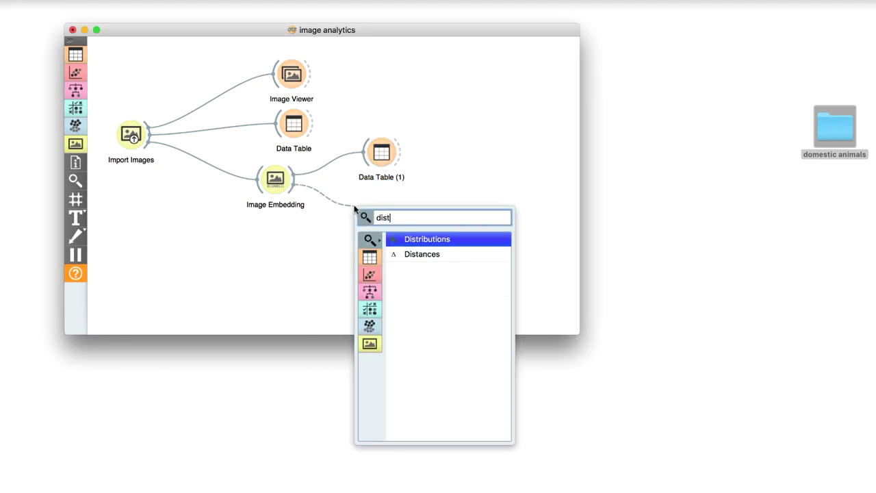
key("Down")
key("Return")
double_click(359, 208)
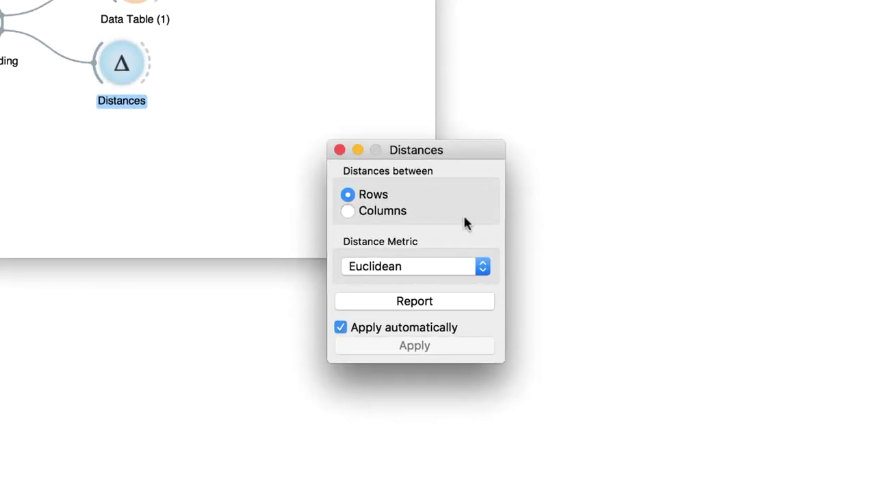
Step: Change the Distances metric from Euclidean to Cosine
left_click(482, 266)
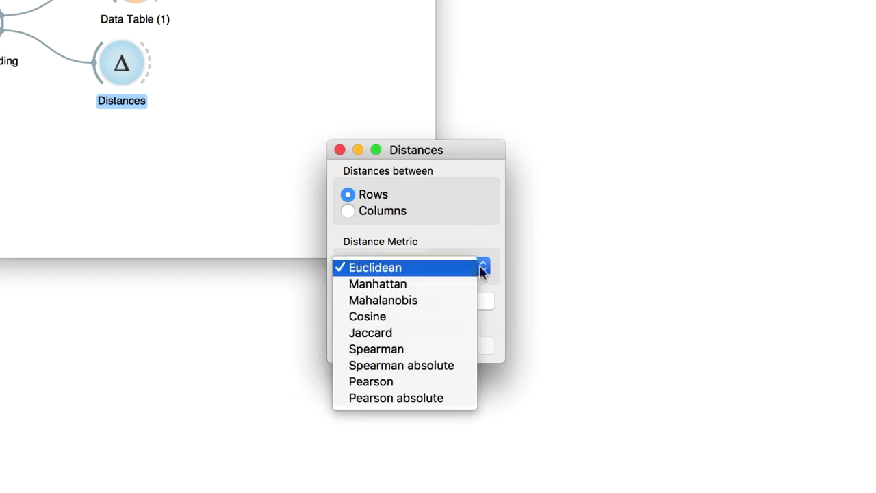
left_click(387, 316)
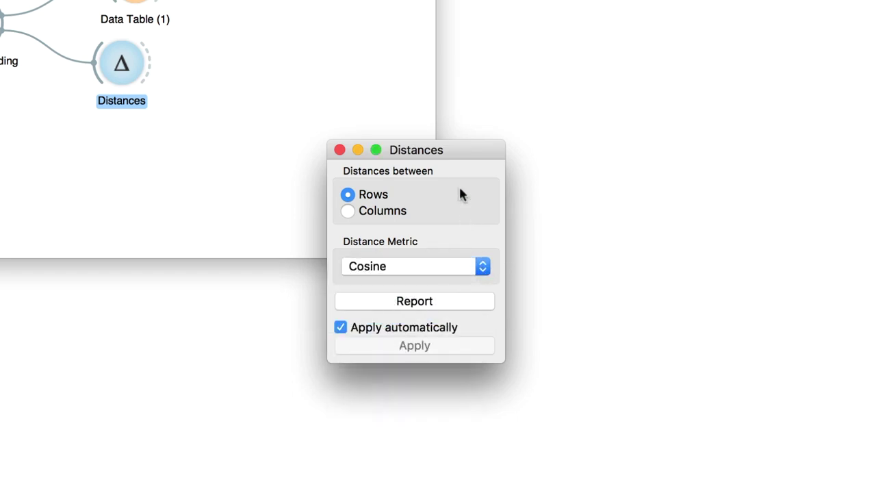
left_click(339, 150)
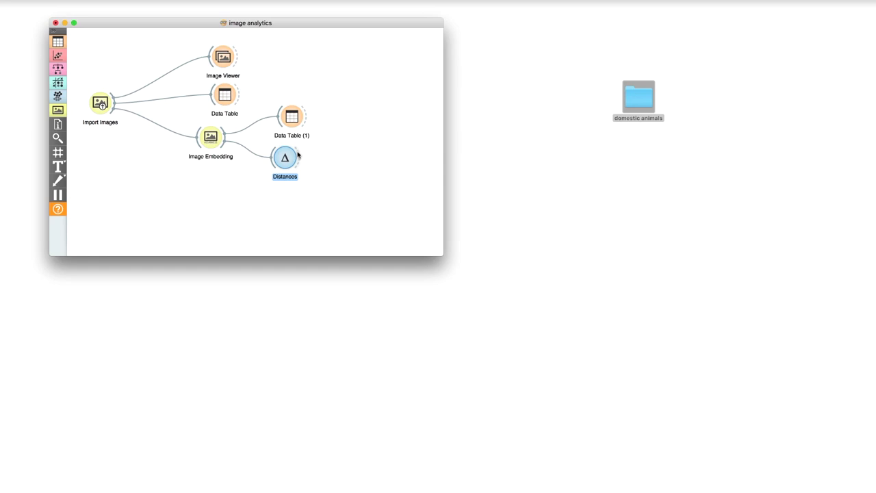
Step: Add Hierarchical Clustering after Distances and select the ox, calf and cow branch of the dendrogram
left_click_drag(298, 156, 340, 159)
type("hier")
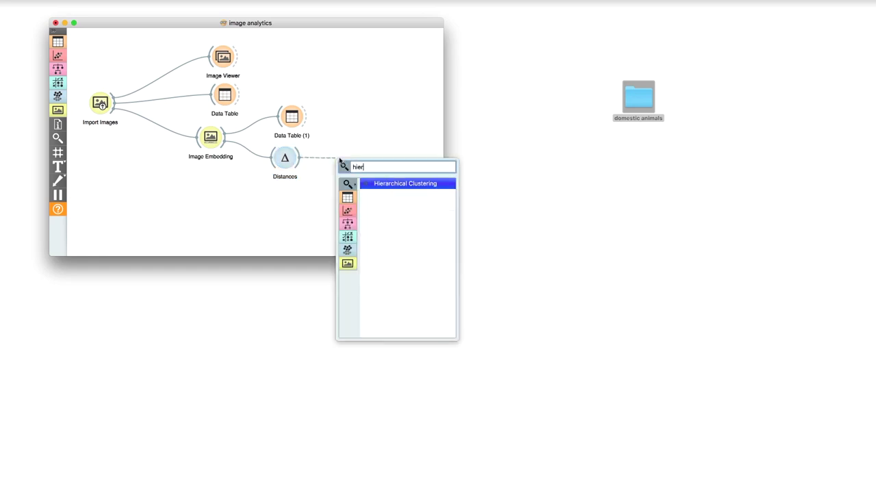
key("Return")
double_click(349, 159)
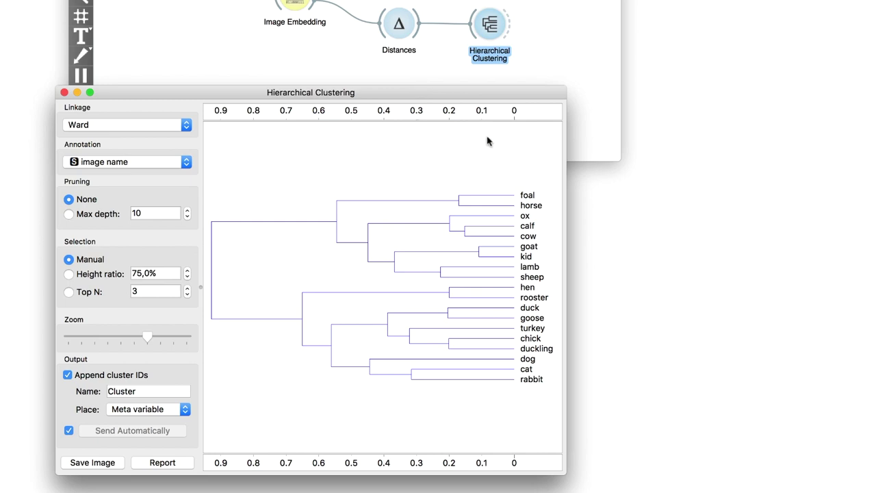
left_click(423, 339)
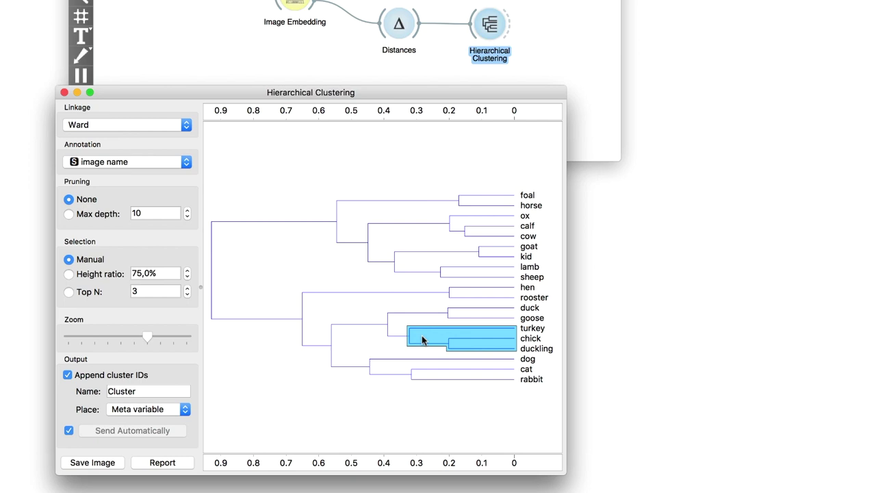
left_click(503, 218)
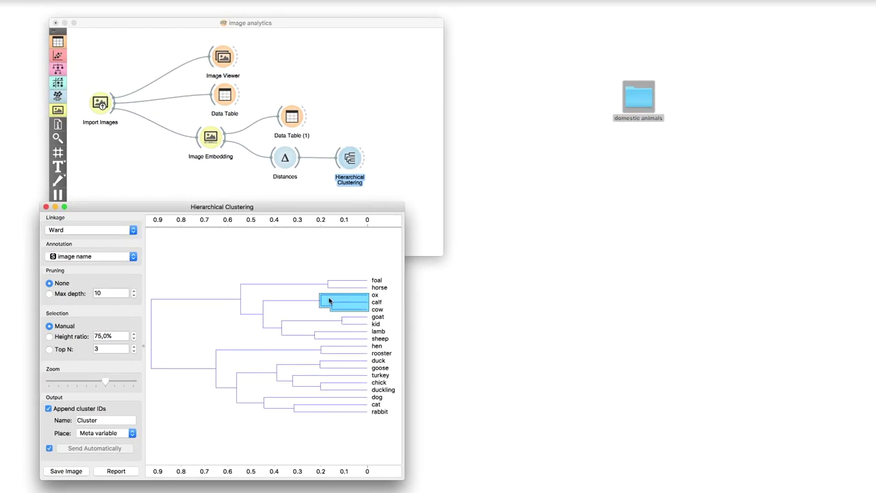
Step: Connect Image Viewer (1) to Hierarchical Clustering to show the selected calf, cow and ox pictures
left_click_drag(363, 159, 384, 159)
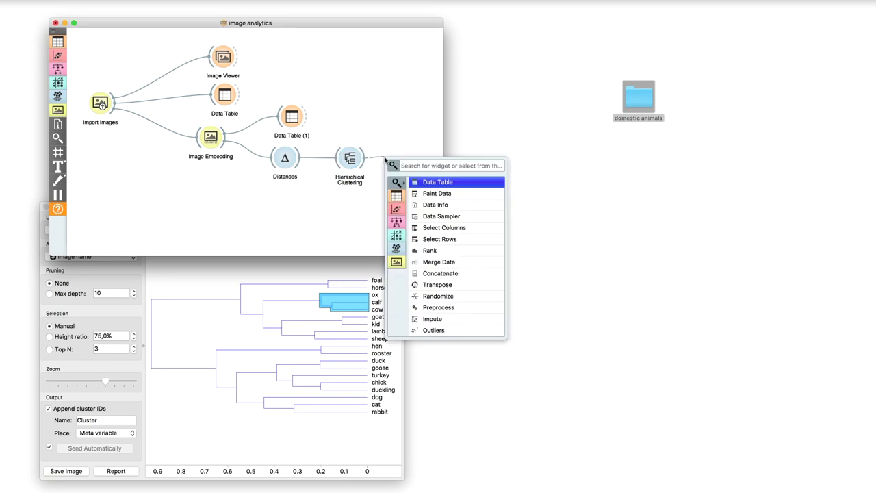
type("image")
key("Return")
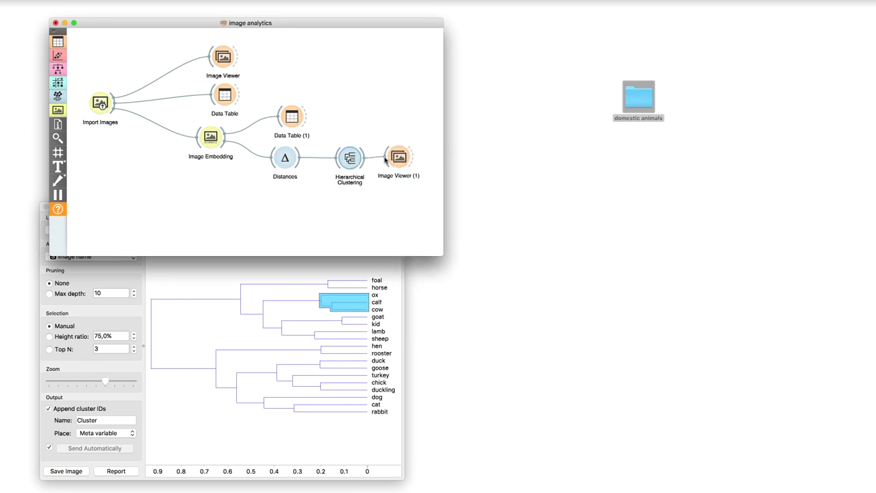
key("Return")
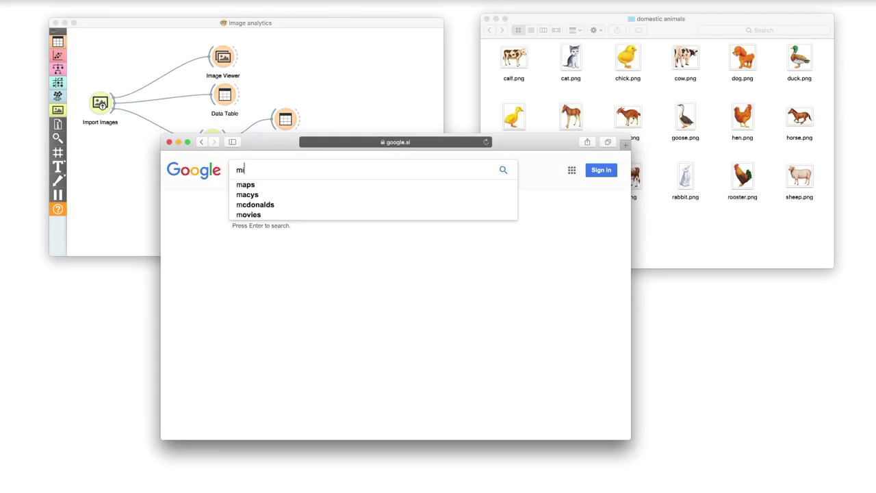
Step: Search Google Images for 'milka cow' and preview the DeviantArt purple-cow photo
type("lka cow")
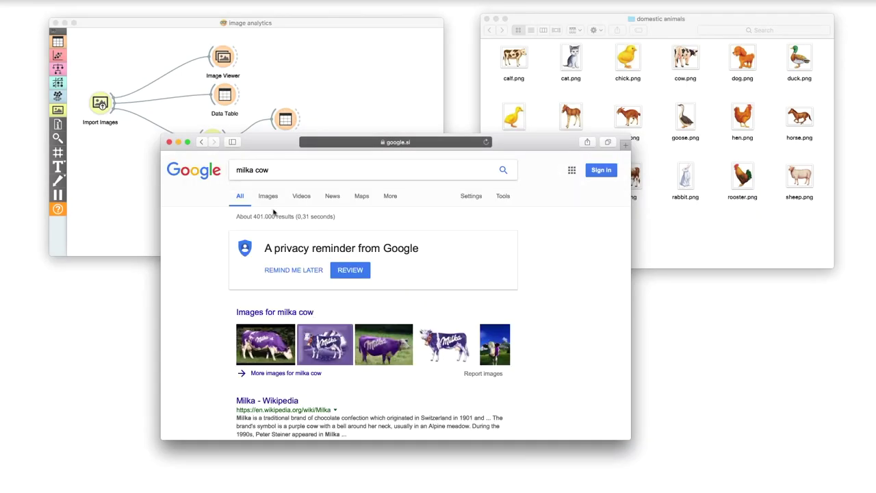
left_click(268, 196)
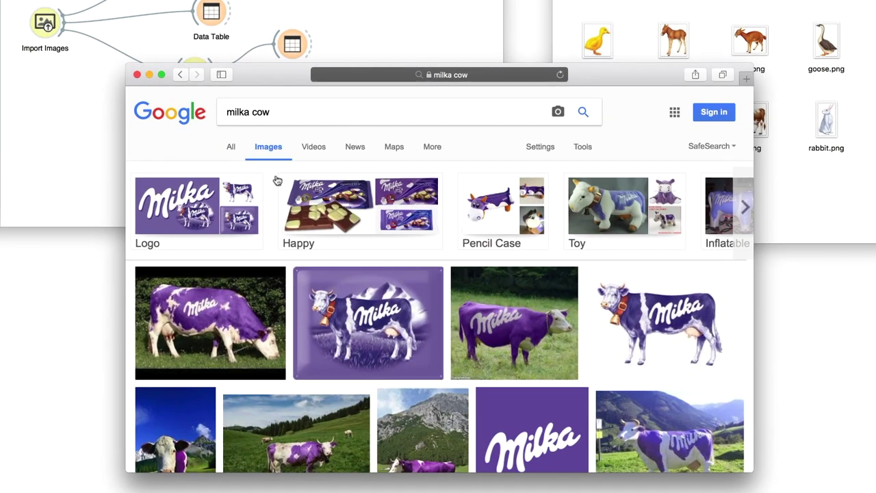
scroll(313, 244, "down", 5)
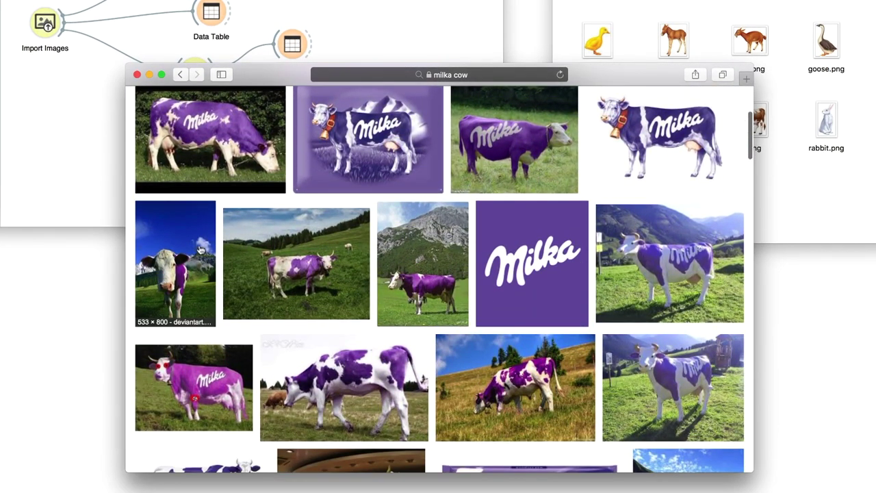
left_click(200, 250)
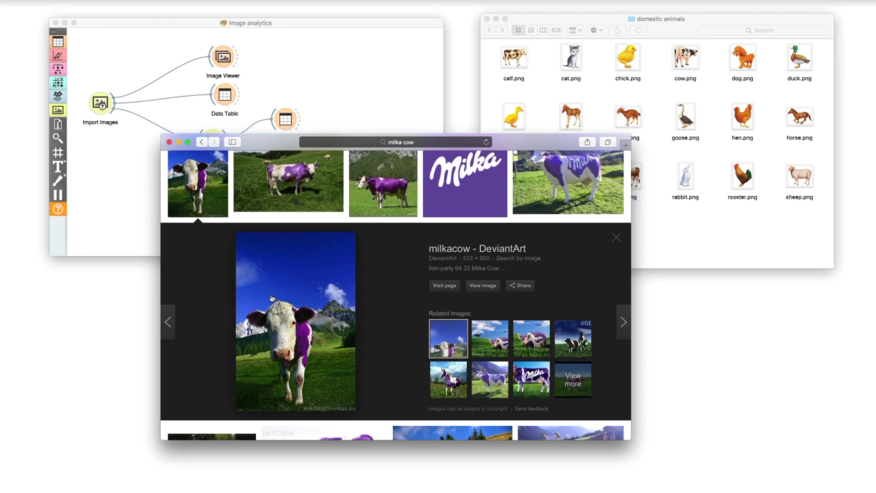
Step: Save the purple-cow photo into the domestic animals folder as milka.jpg
left_click_drag(271, 299, 675, 226)
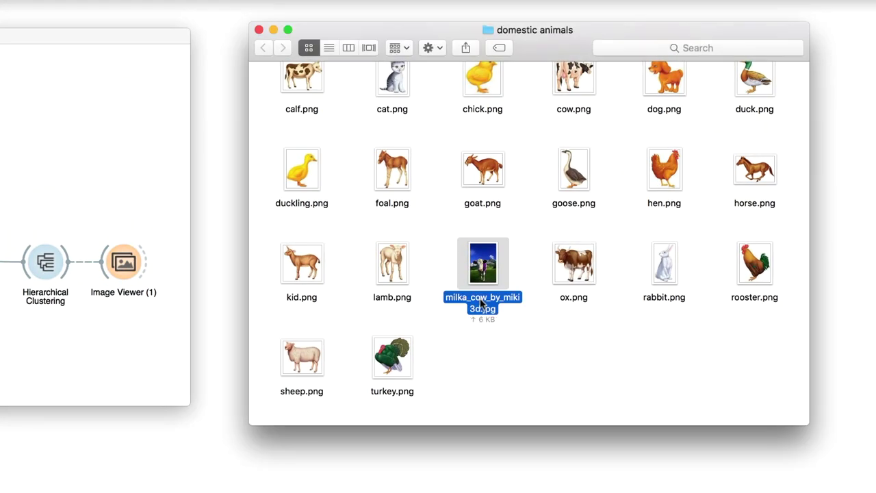
left_click(483, 301)
type("milka")
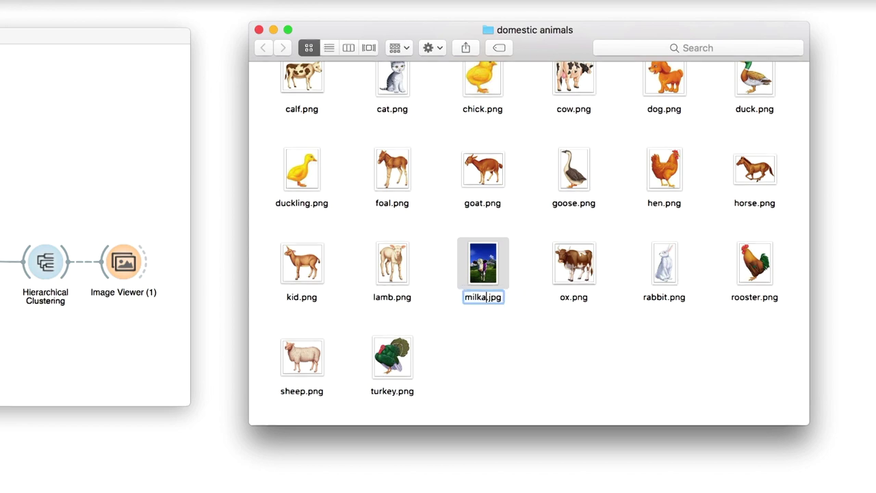
key("Return")
left_click(112, 102)
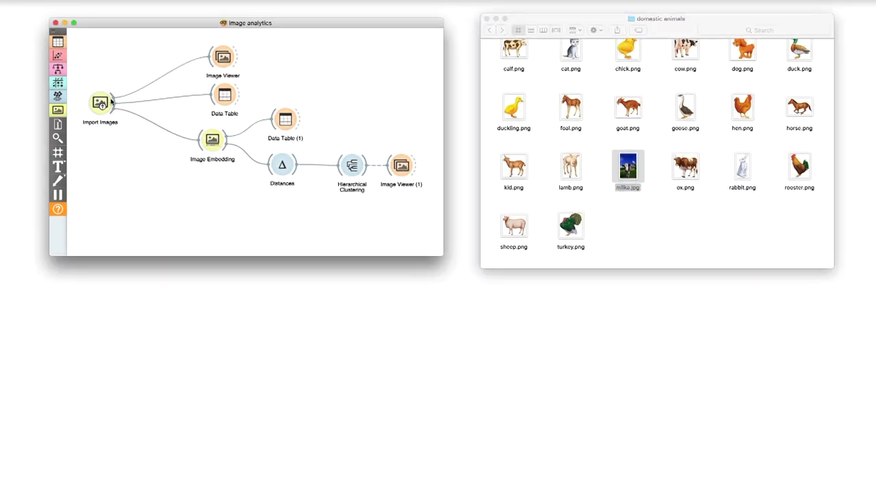
double_click(112, 101)
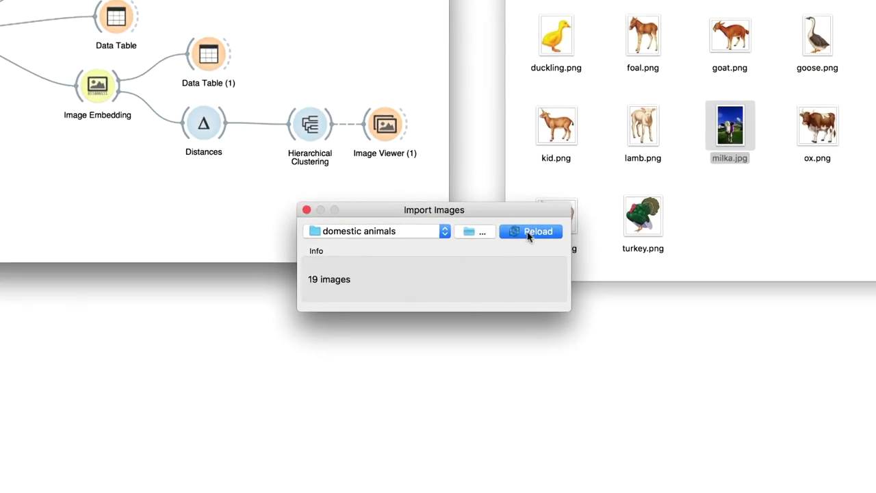
Step: Reload Import Images to include milka, then select the milka, ox, calf and cow cluster
left_click(529, 233)
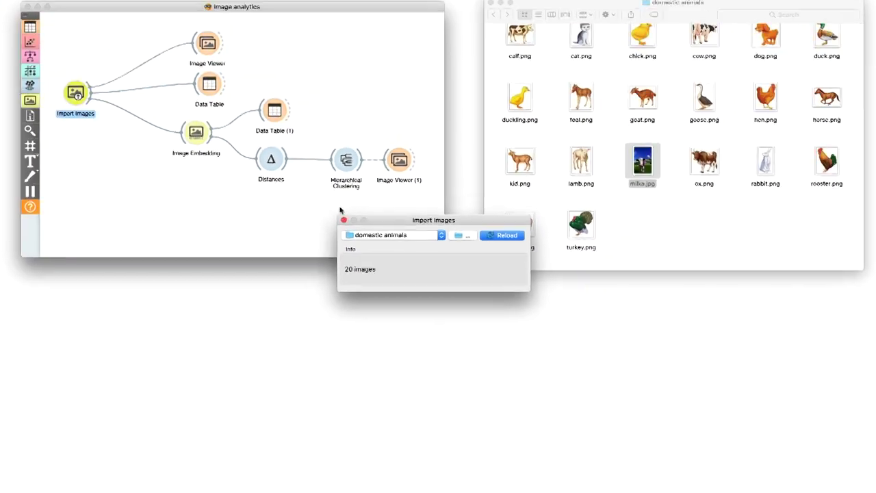
left_click(343, 220)
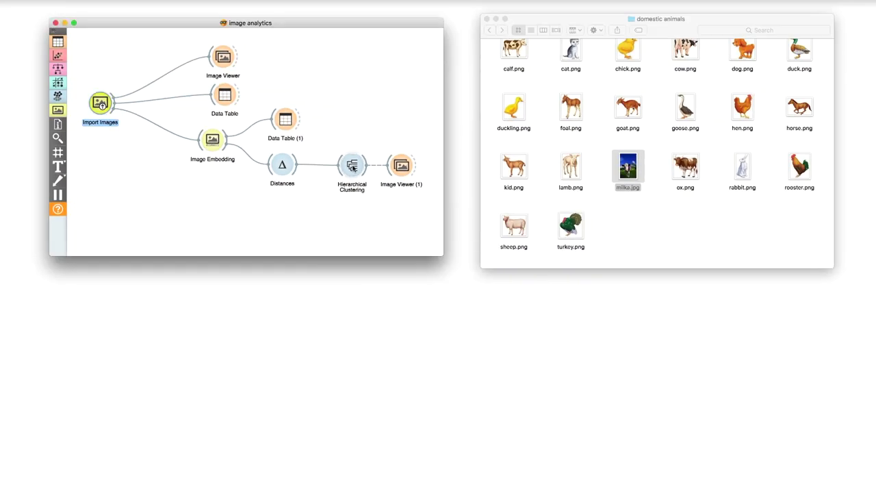
double_click(352, 167)
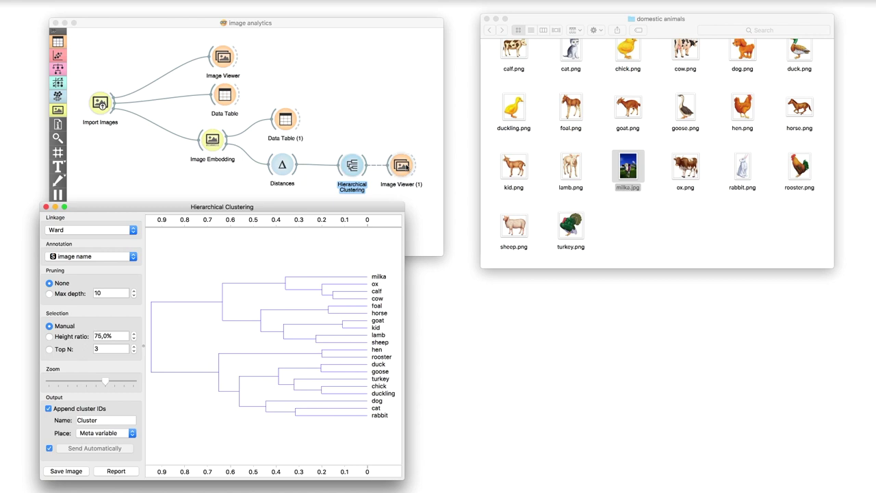
double_click(402, 166)
left_click(142, 272)
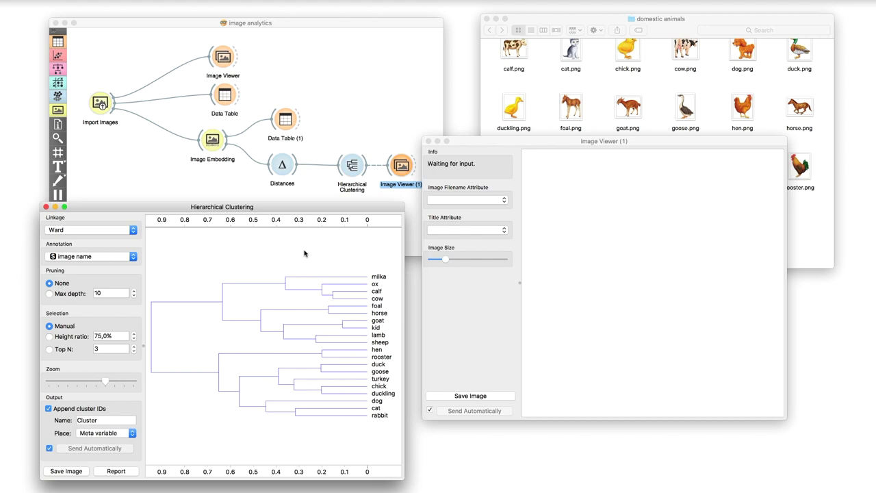
left_click(315, 284)
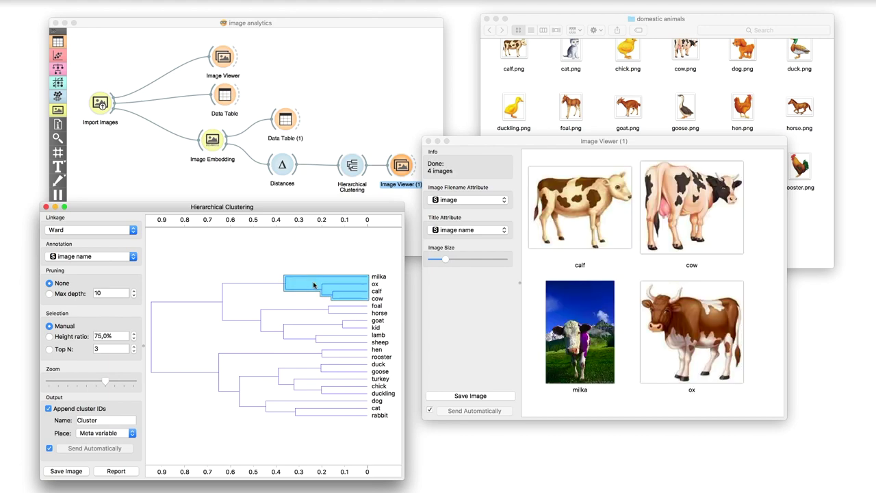